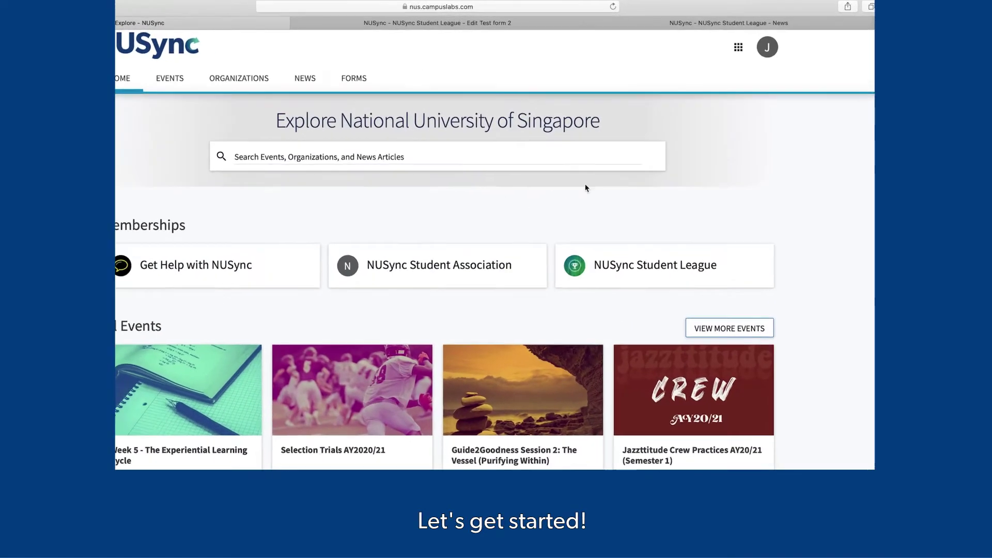
- Switch to the Manage view and open the events list of the NUSync Student League organization
left_click(739, 47)
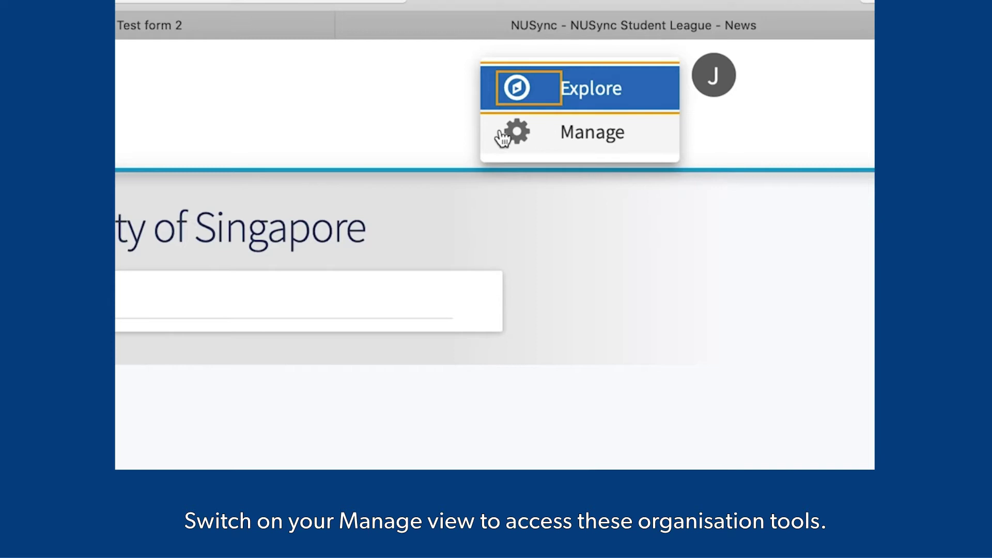
left_click(569, 138)
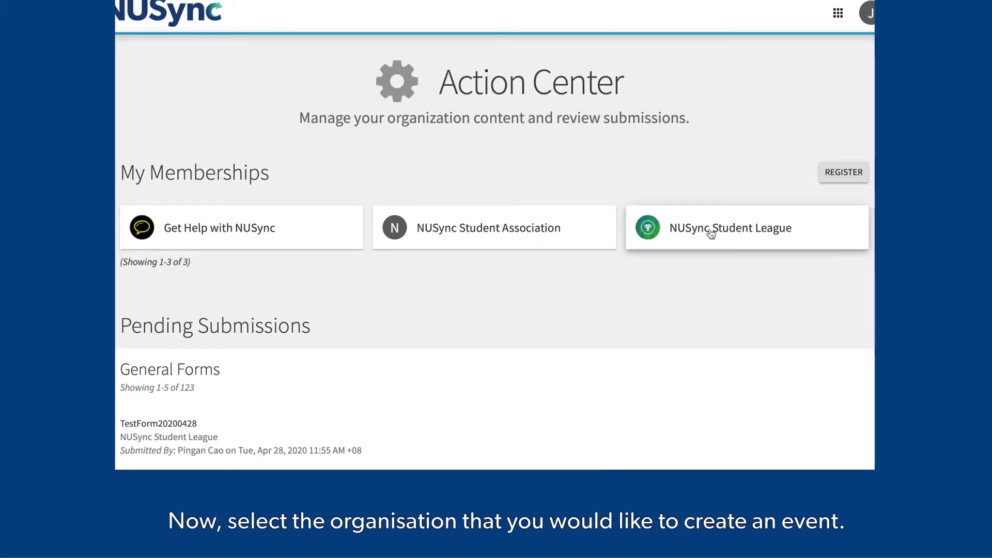
left_click(537, 222)
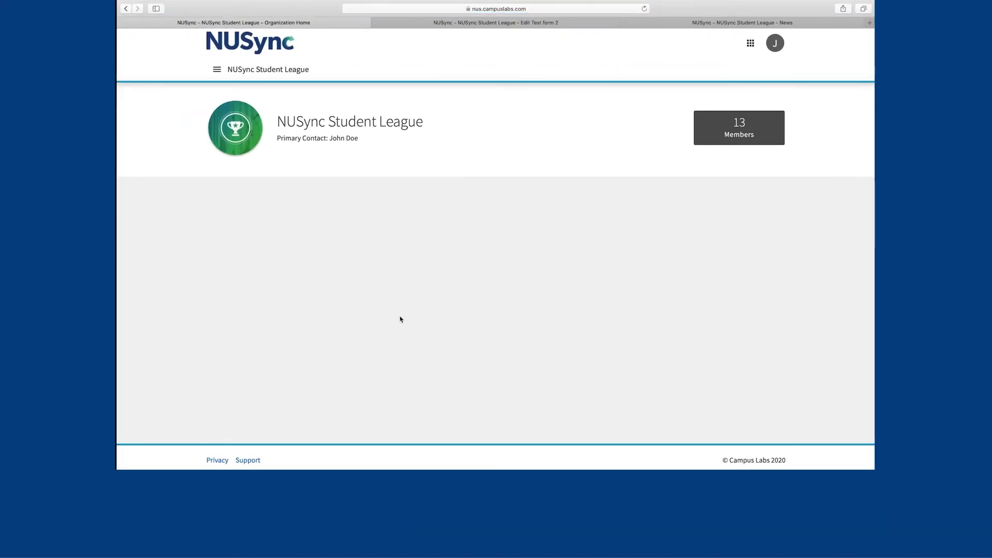
left_click(217, 69)
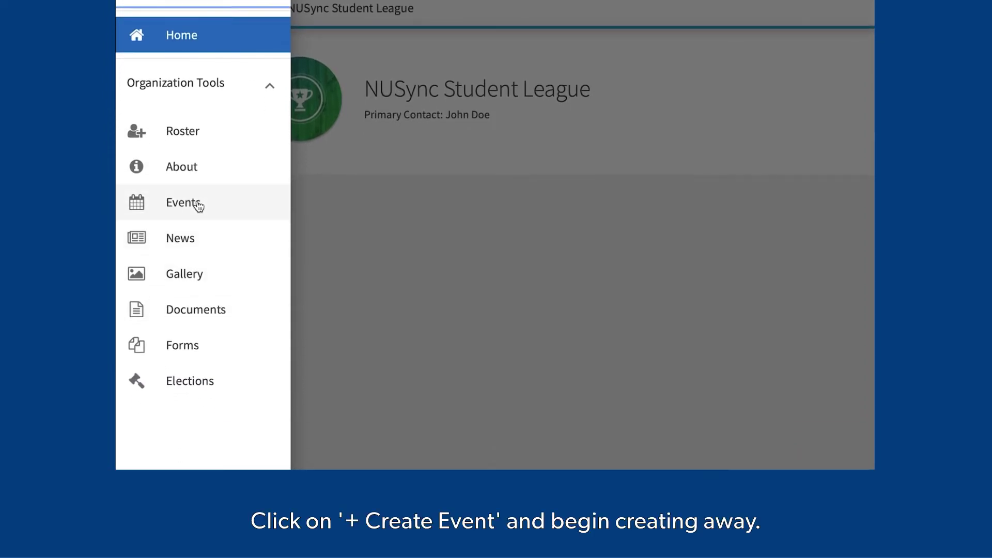
left_click(197, 204)
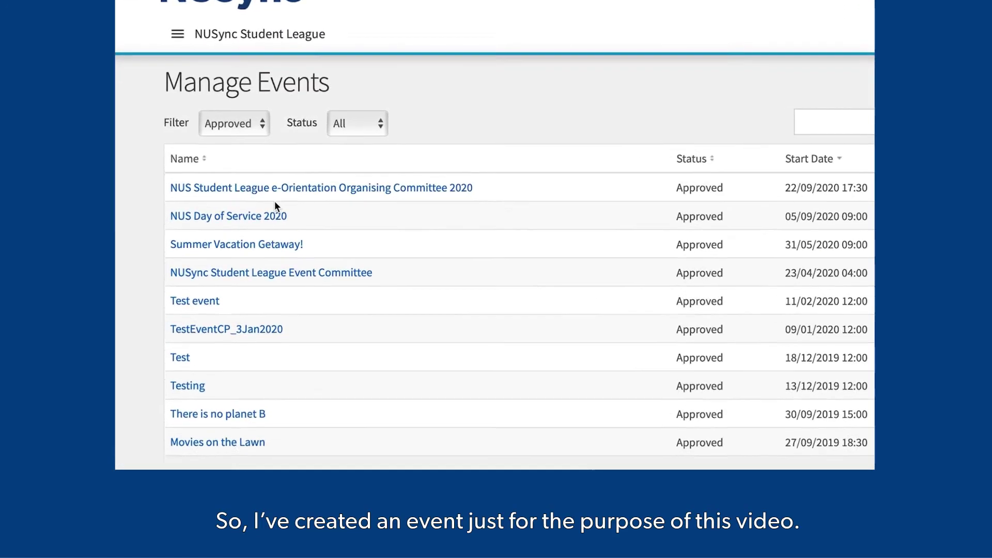
- Open the NUSync Student League Event Committee event for changes, pick September 11, 2020 as its end date, and continue through the form
left_click(297, 298)
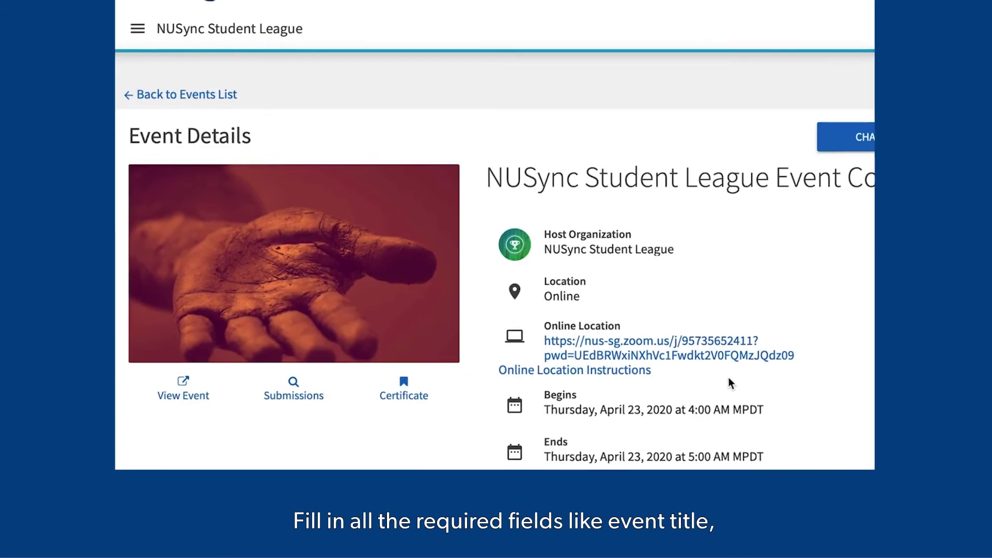
left_click(833, 135)
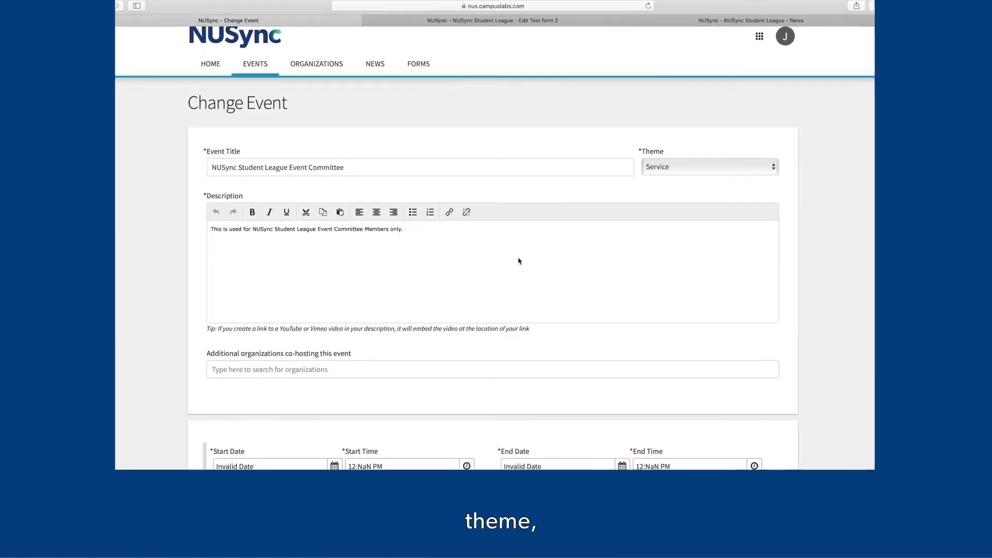
scroll(520, 261, "down", 10)
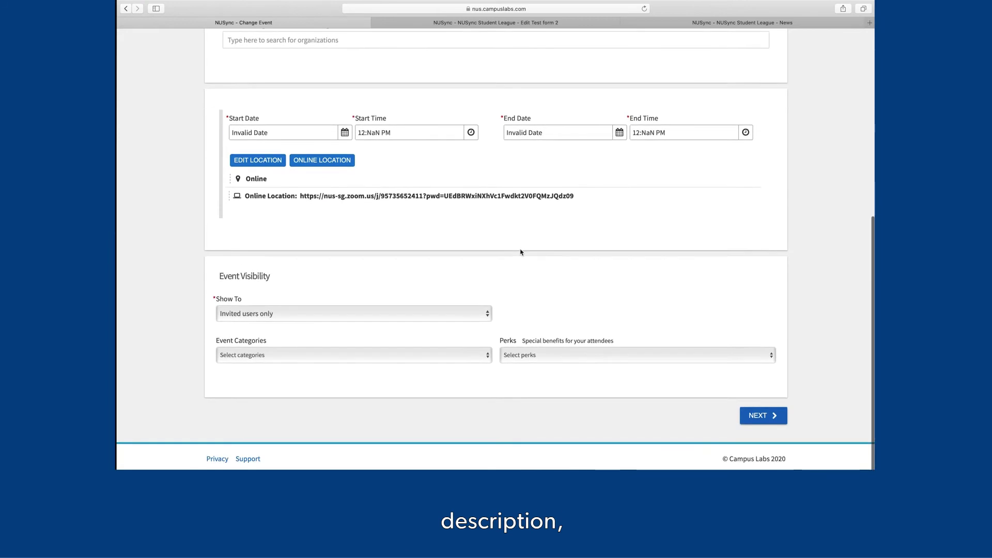
left_click(598, 136)
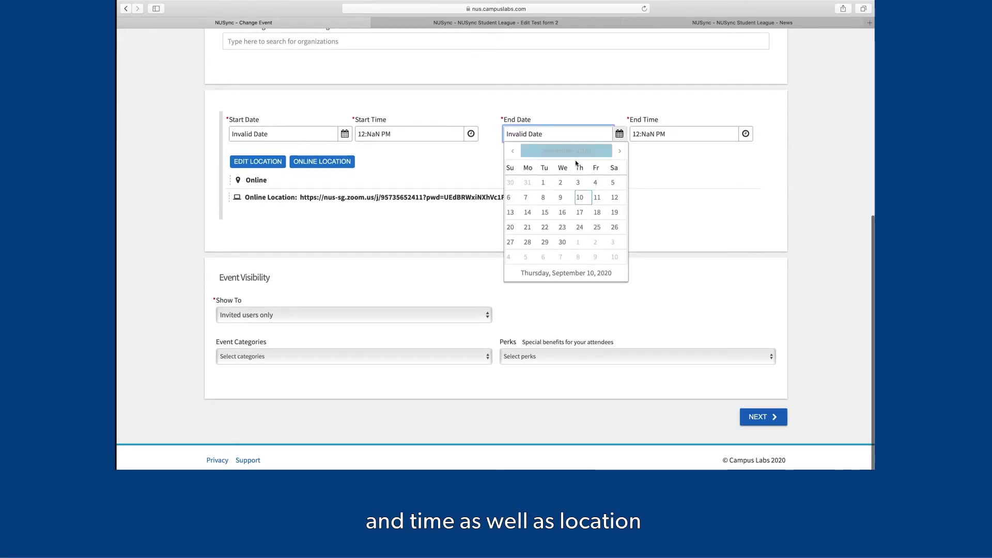
left_click(599, 199)
left_click(771, 416)
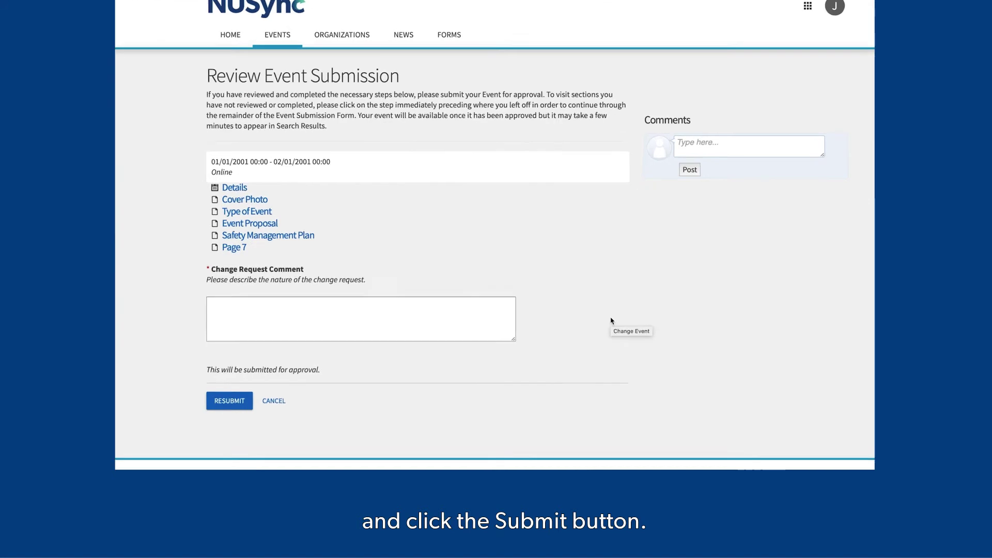
- Resubmit the changed event for approval with "nil" as the change request comment
left_click(229, 404)
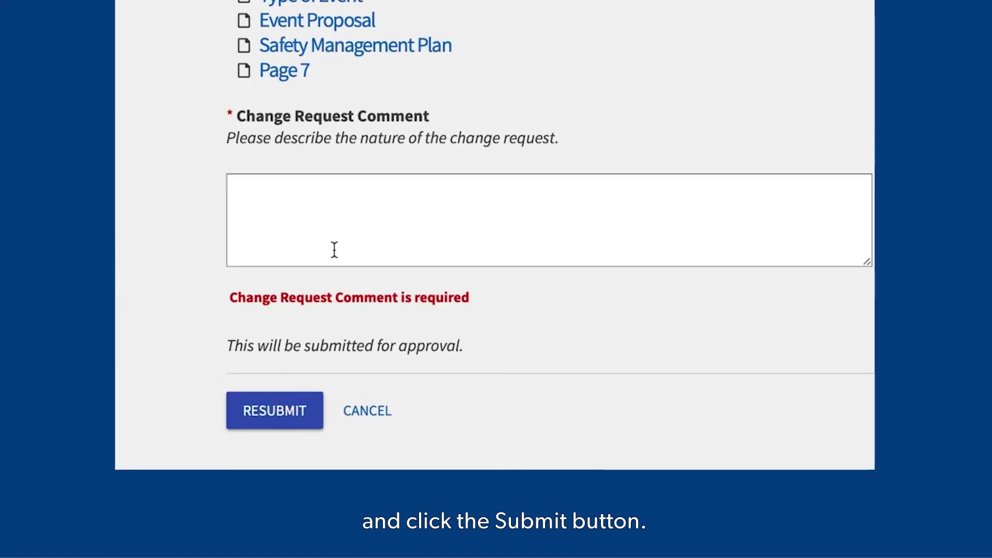
left_click(341, 218)
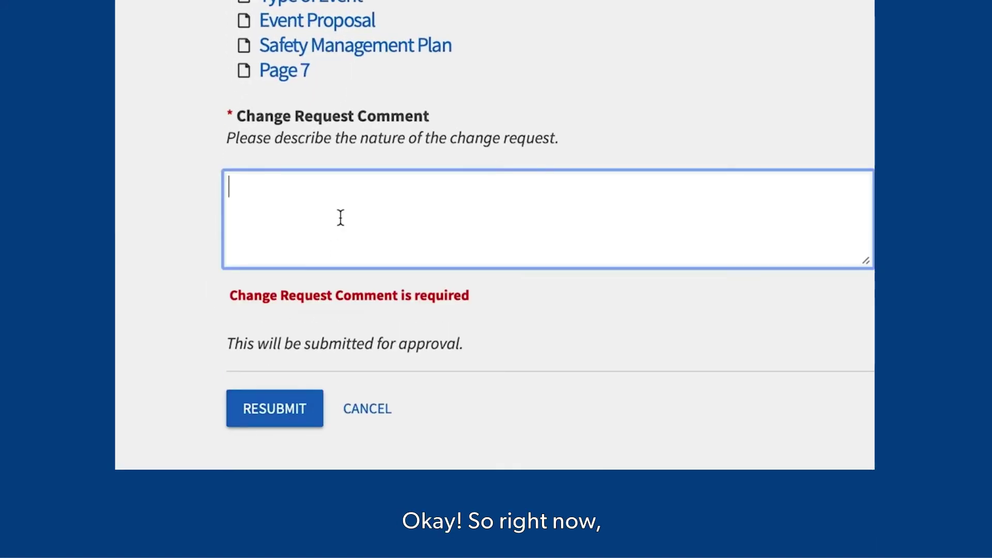
type("nil")
left_click(264, 406)
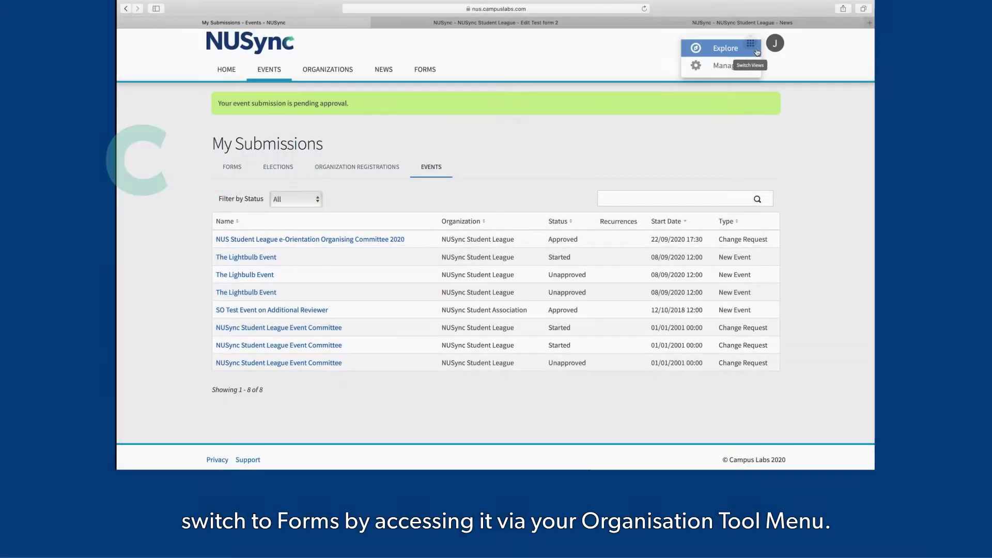
- Return to the Manage view, go to the NUSync Student League's forms, and start a new form
left_click(703, 70)
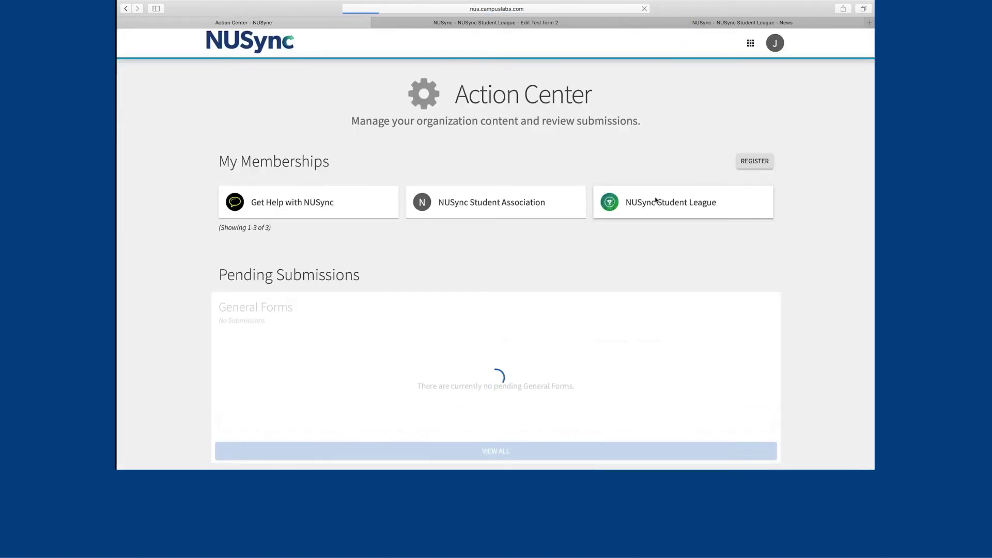
left_click(655, 201)
left_click(218, 70)
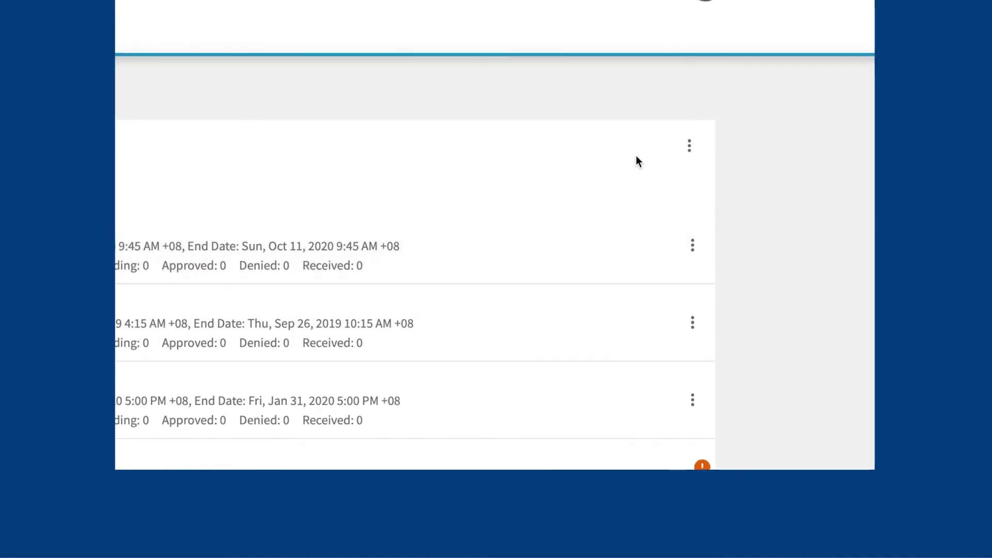
left_click(690, 146)
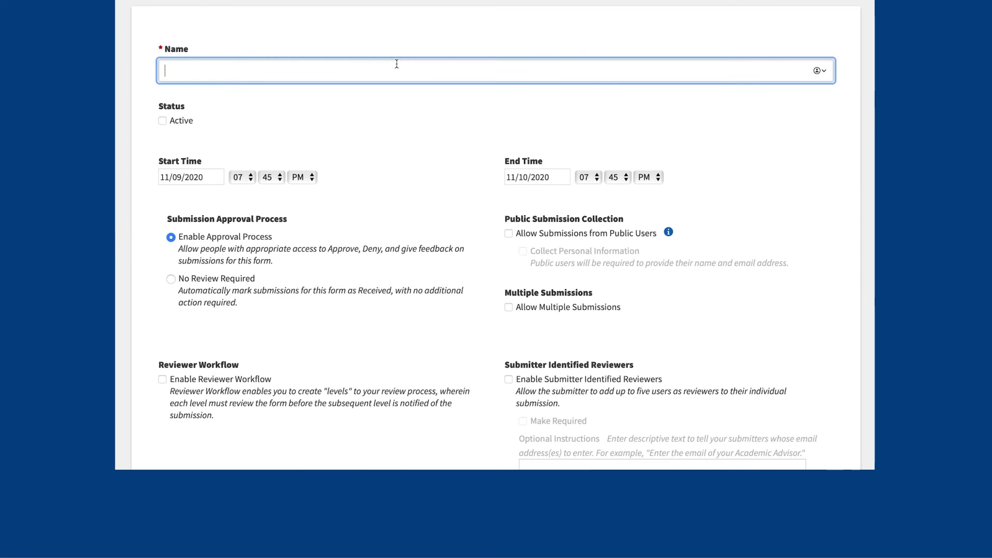
- Name the new form Test and set its end time to 07:15 PM
type("Test")
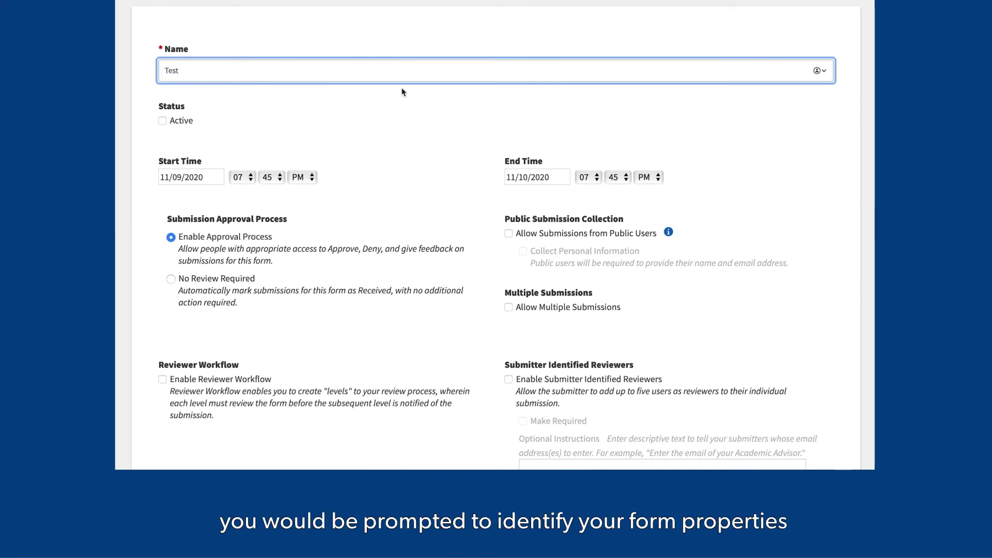
left_click(425, 137)
scroll(426, 137, "down", 1)
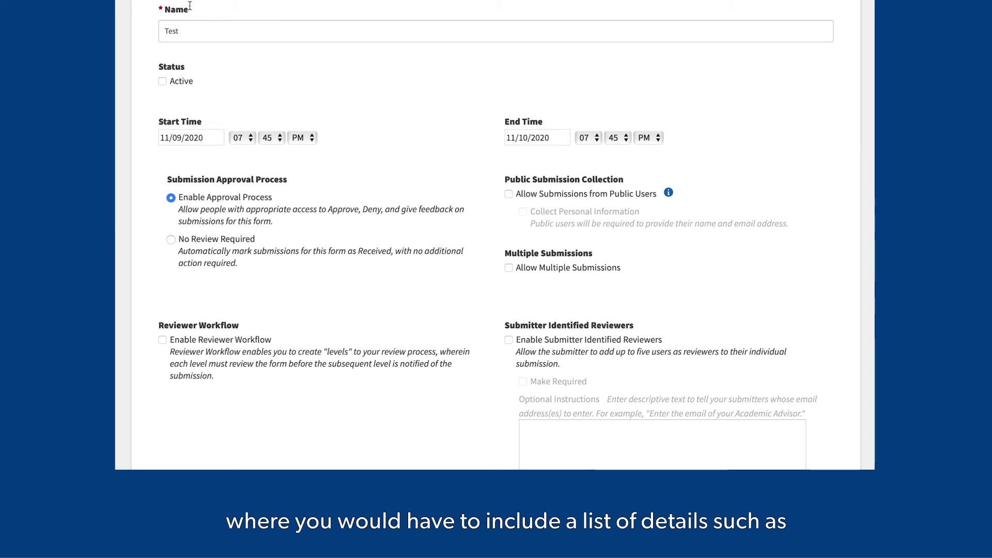
left_click(624, 138)
left_click(618, 120)
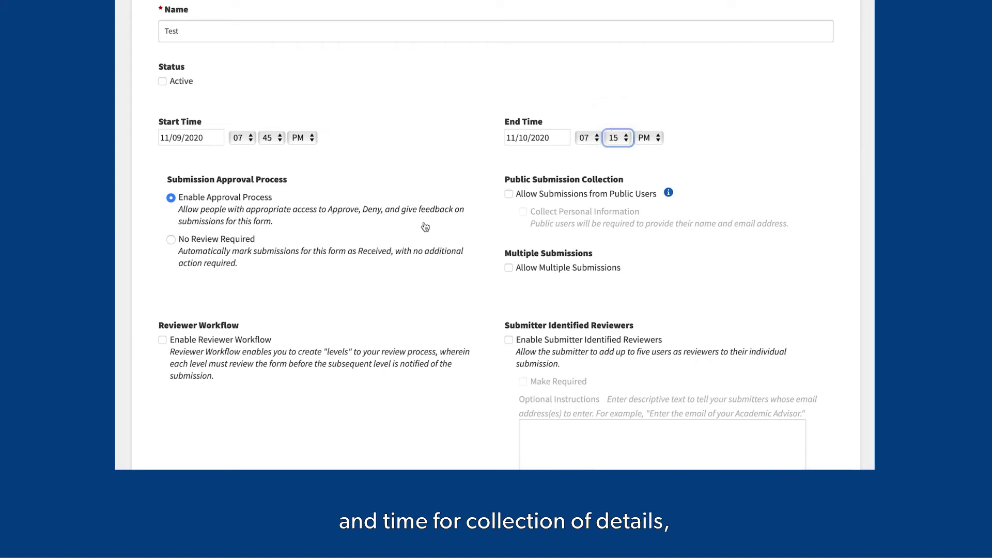
- Restrict submissions to all listed positions except All Members of NUSync Student League and NUSync Logistics Executive, and save the form to add questions
scroll(426, 227, "down", 3)
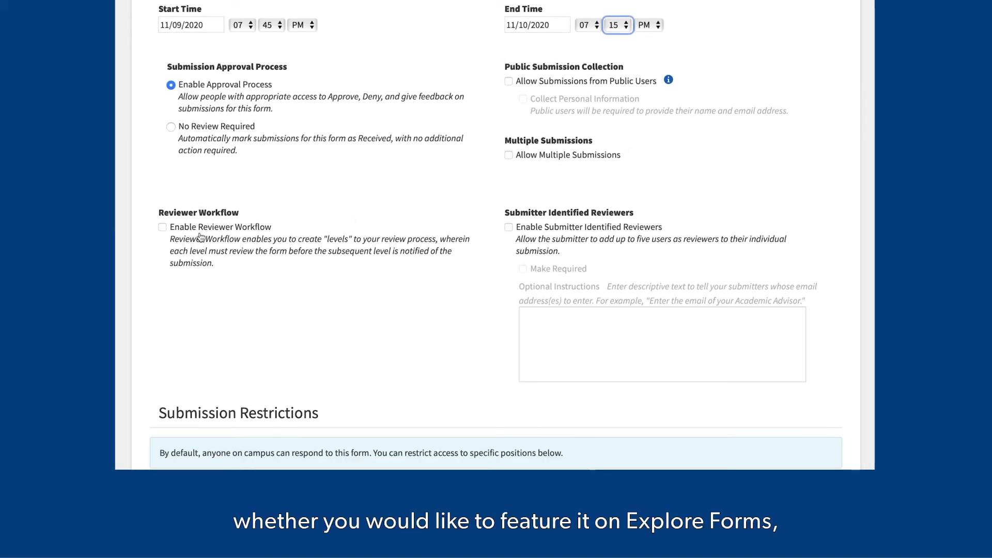
scroll(201, 237, "down", 5)
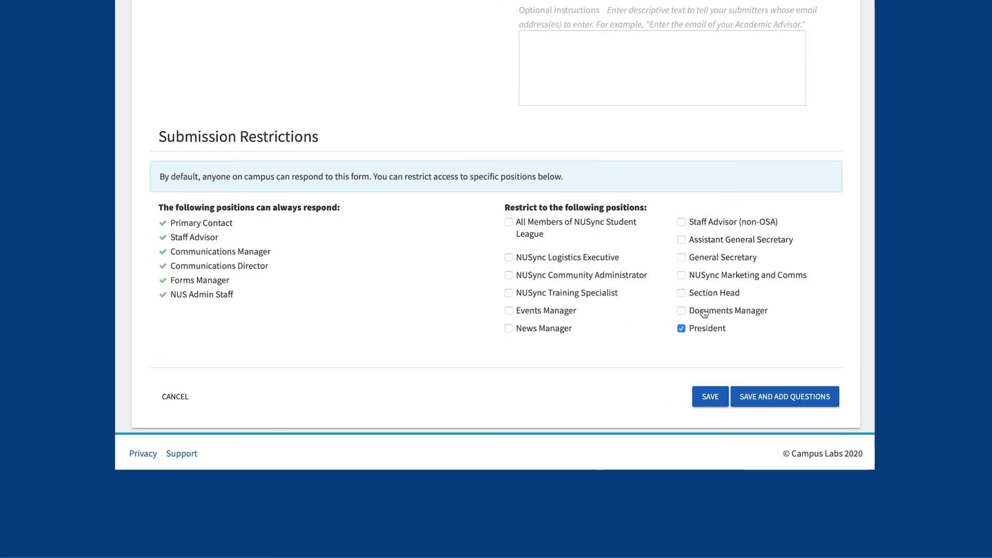
left_click(704, 293)
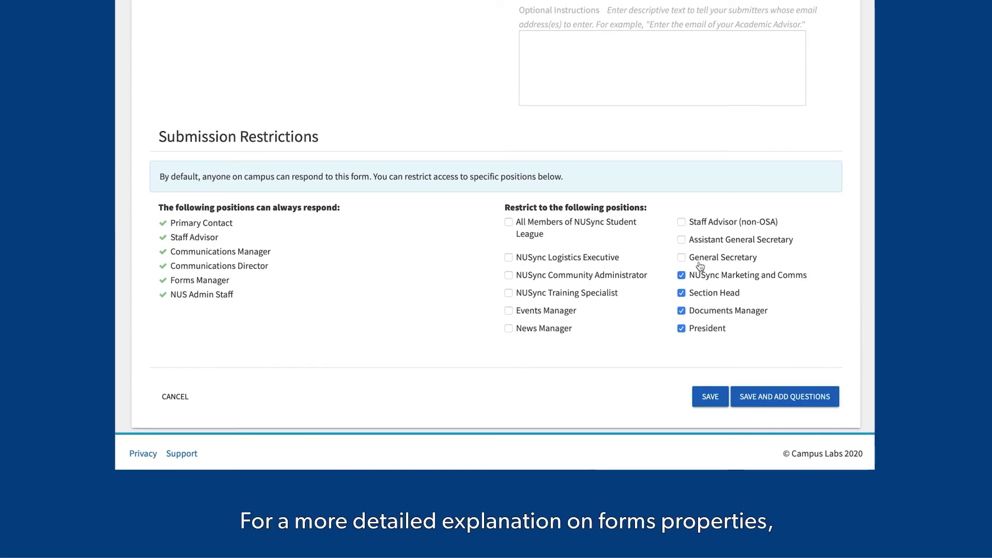
left_click(697, 241)
left_click(697, 224)
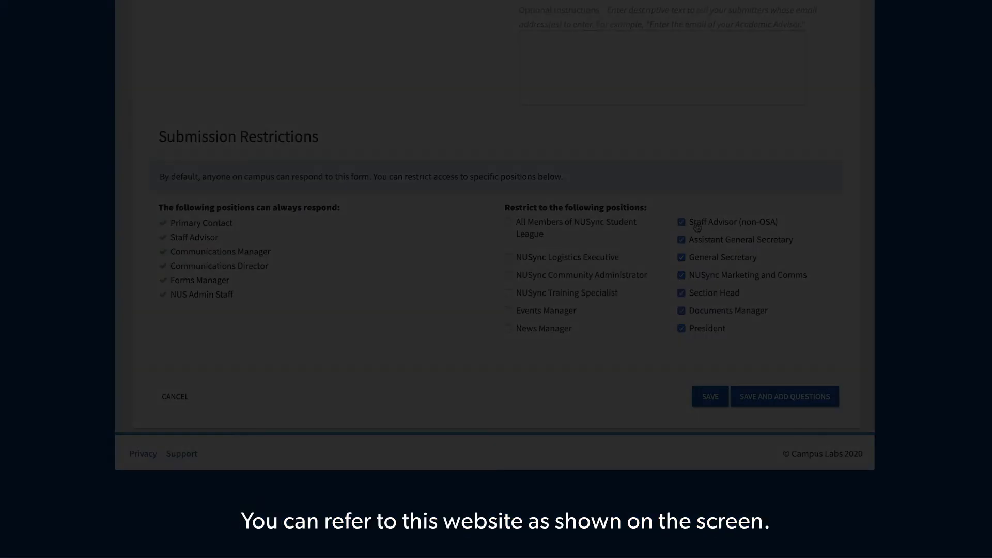
left_click(554, 328)
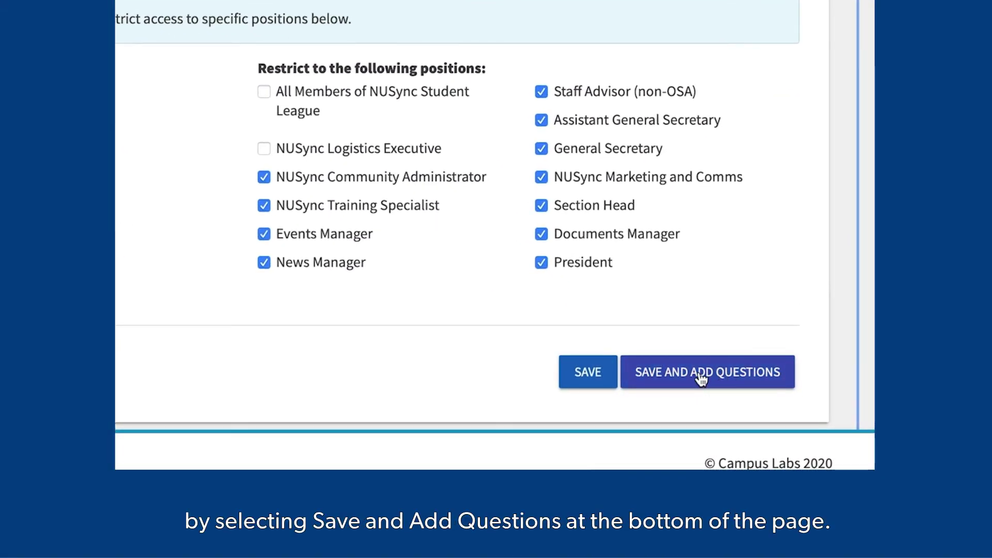
left_click(701, 378)
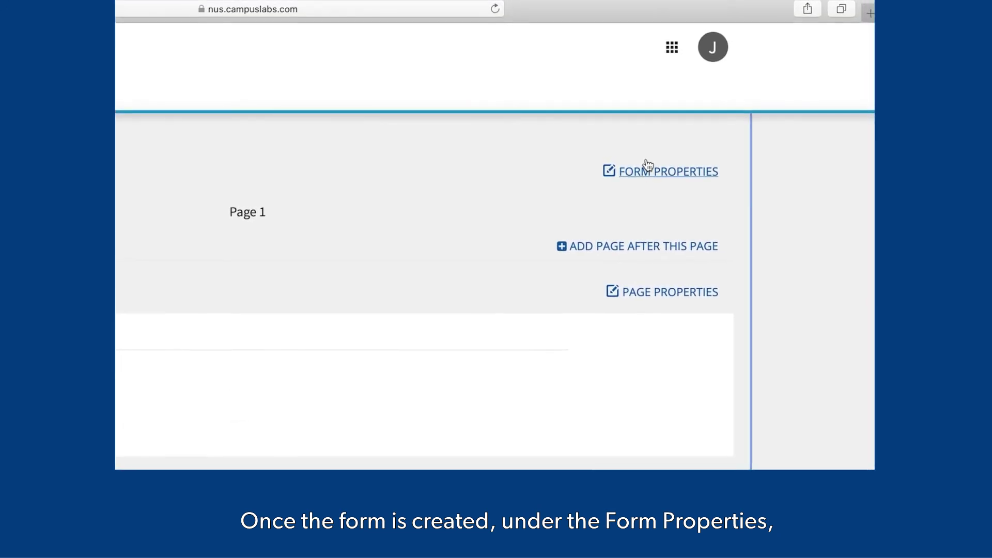
- Mark the Test form as Active in its form properties and open its share link page
left_click(660, 153)
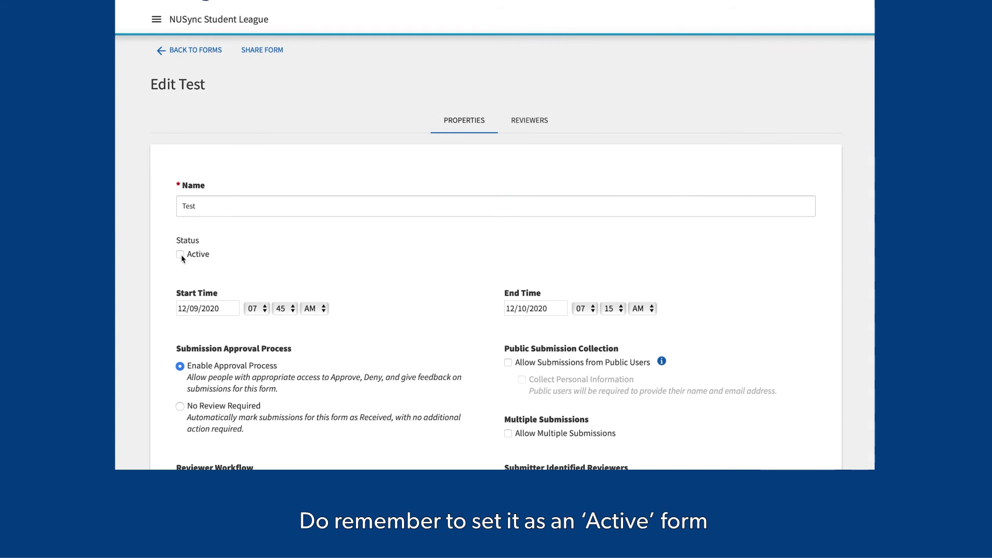
left_click(181, 255)
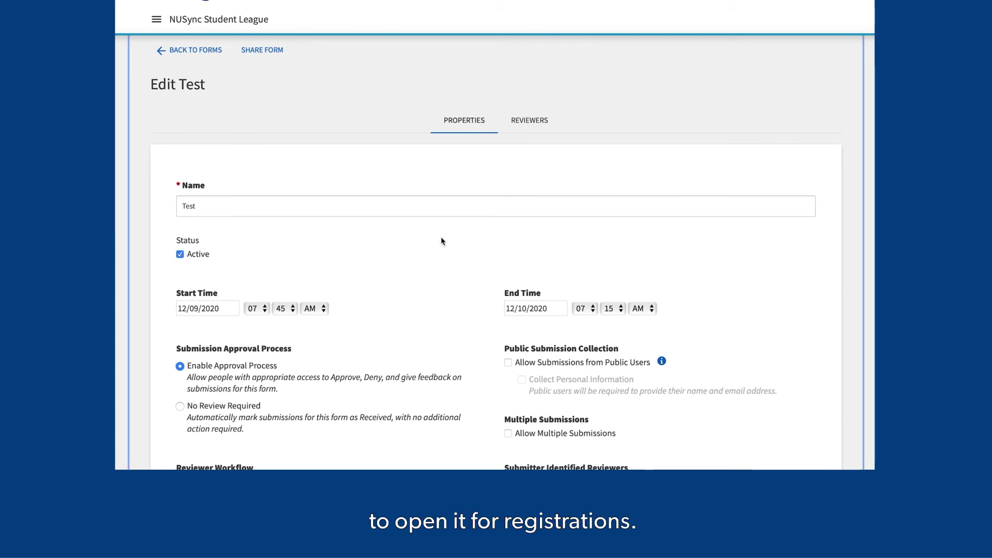
left_click(257, 52)
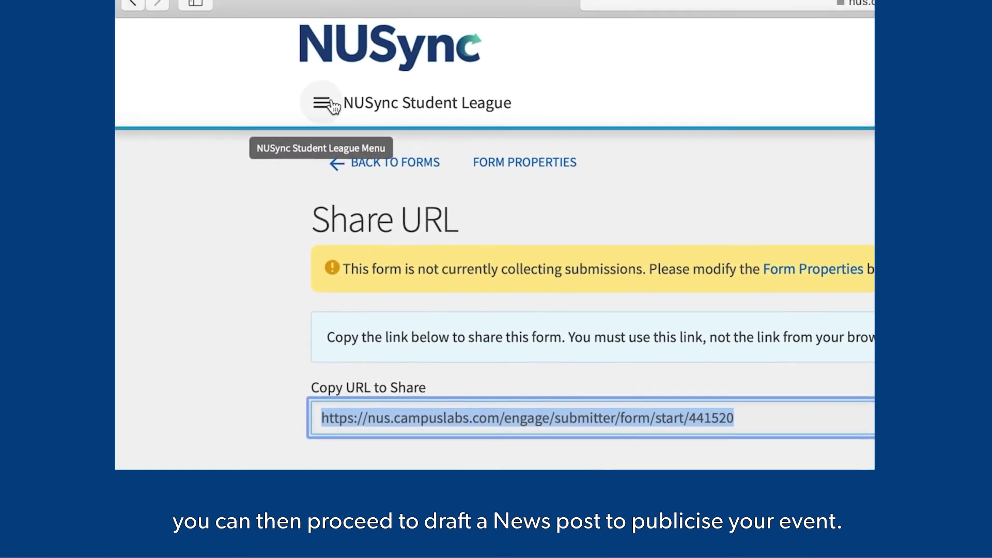
- Go to the NUSync Student League's news and start a new article
left_click(333, 104)
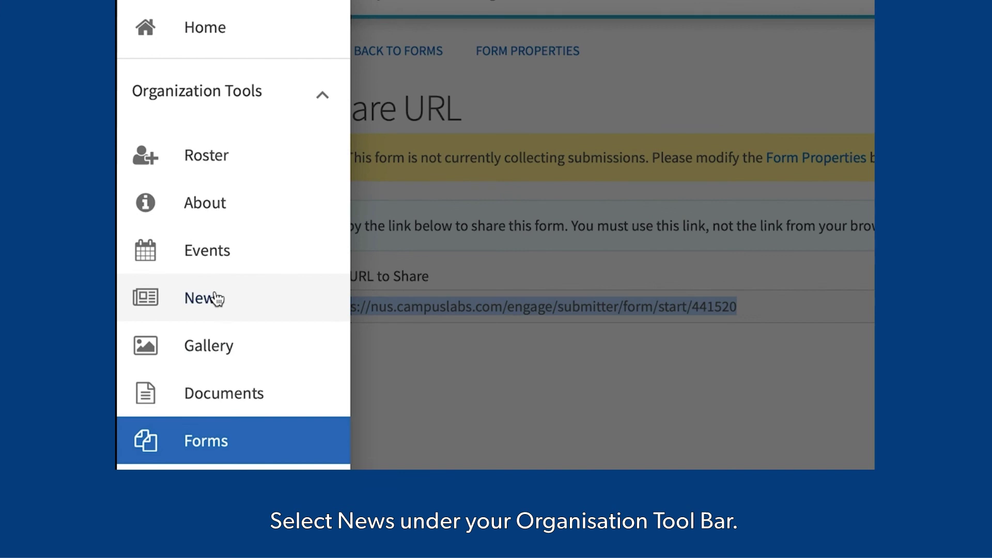
left_click(217, 298)
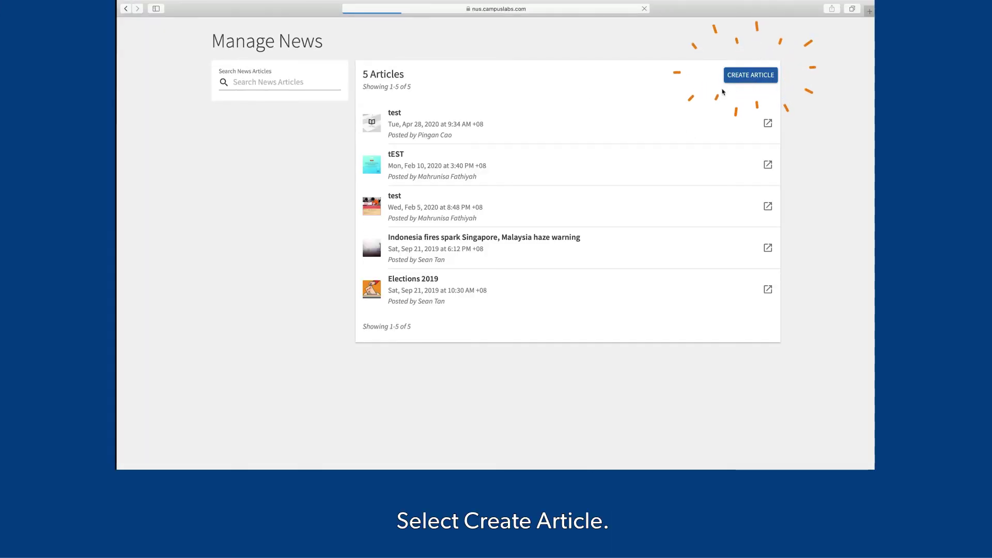
left_click(745, 81)
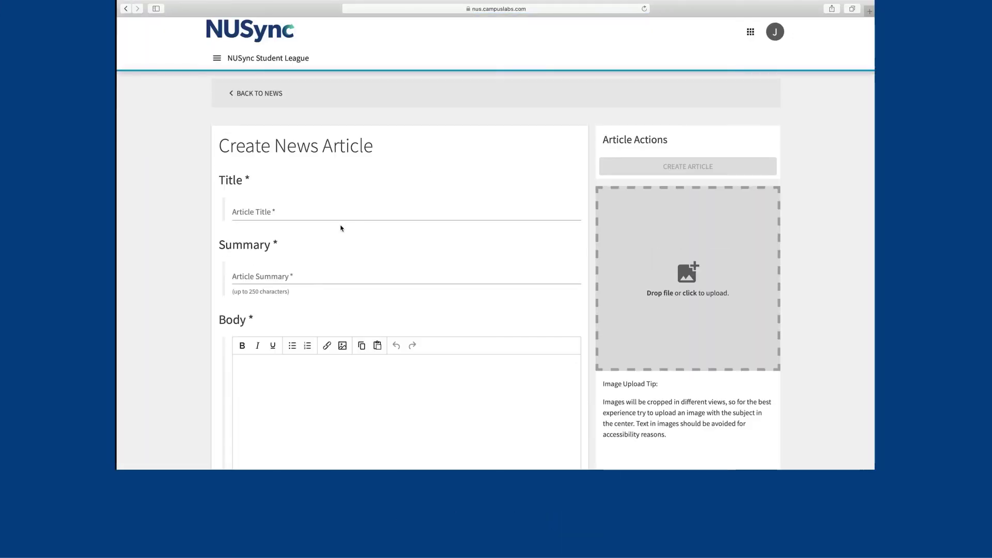
- Create the news article with title "Test", summary "Test" and body "TEst", and look over the published post
left_click(341, 215)
left_click(255, 276)
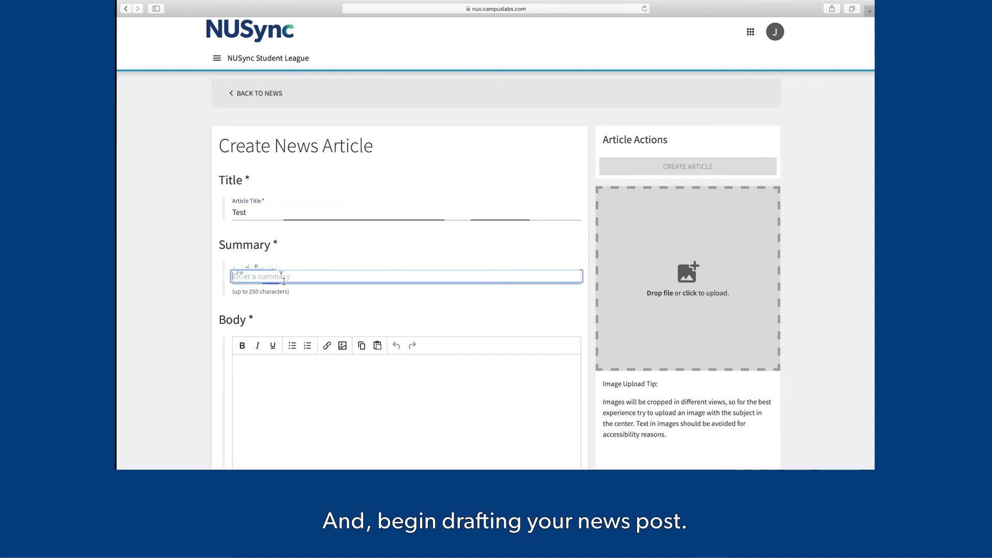
type("Test")
left_click(290, 381)
type("Test")
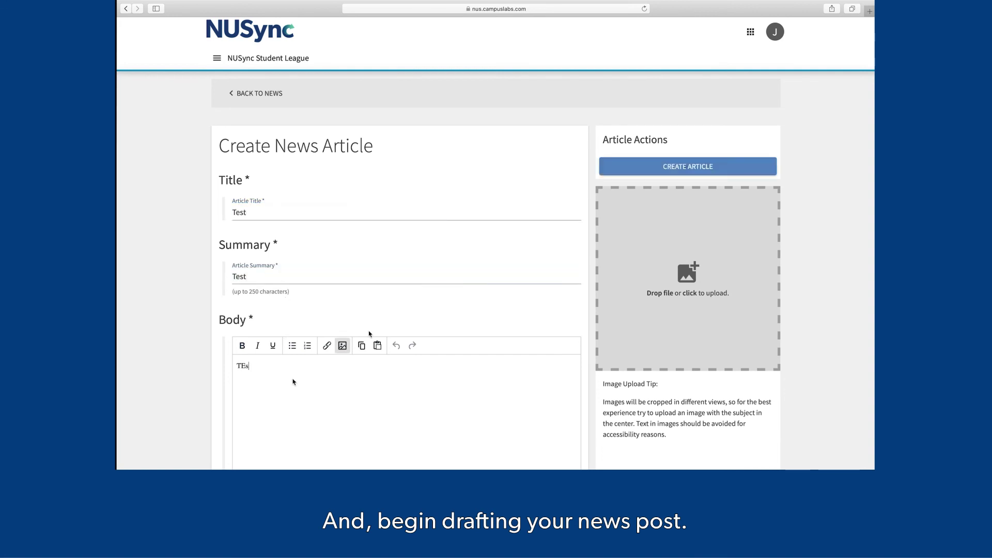
left_click(688, 166)
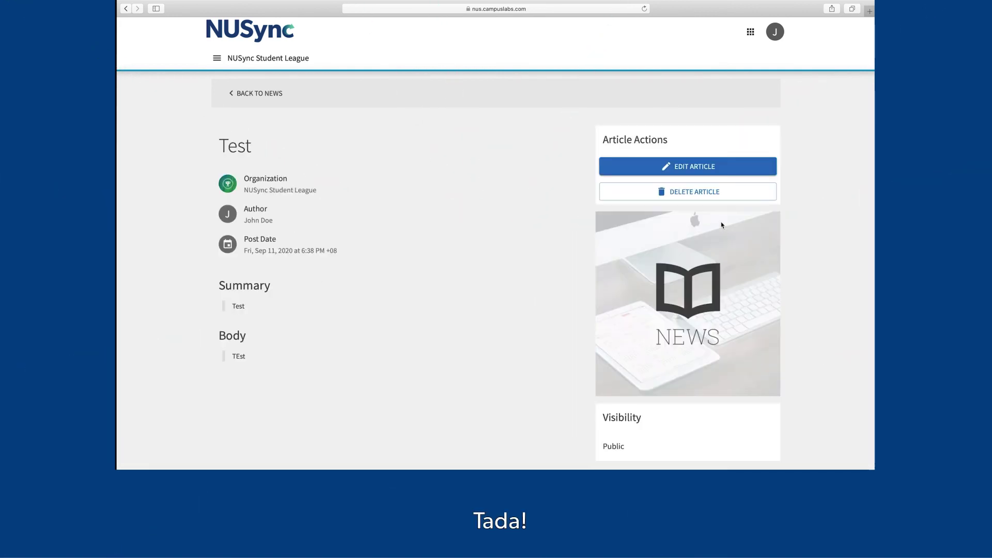
scroll(368, 212, "down", 2)
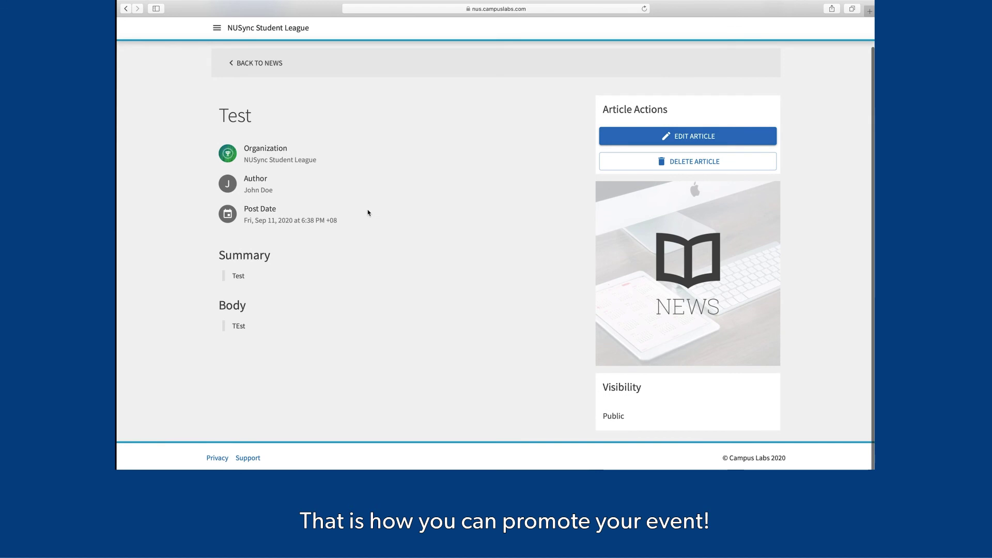
scroll(368, 213, "up", 2)
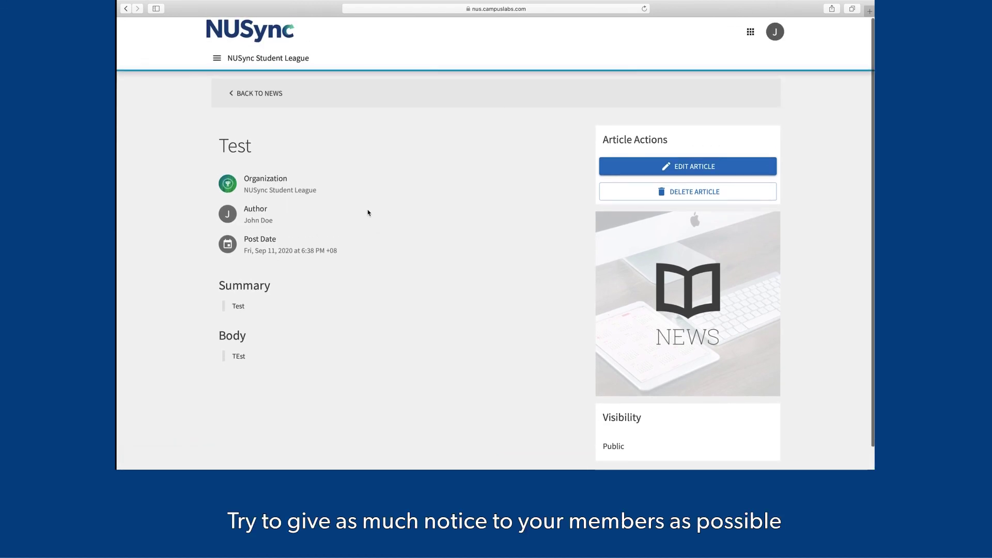